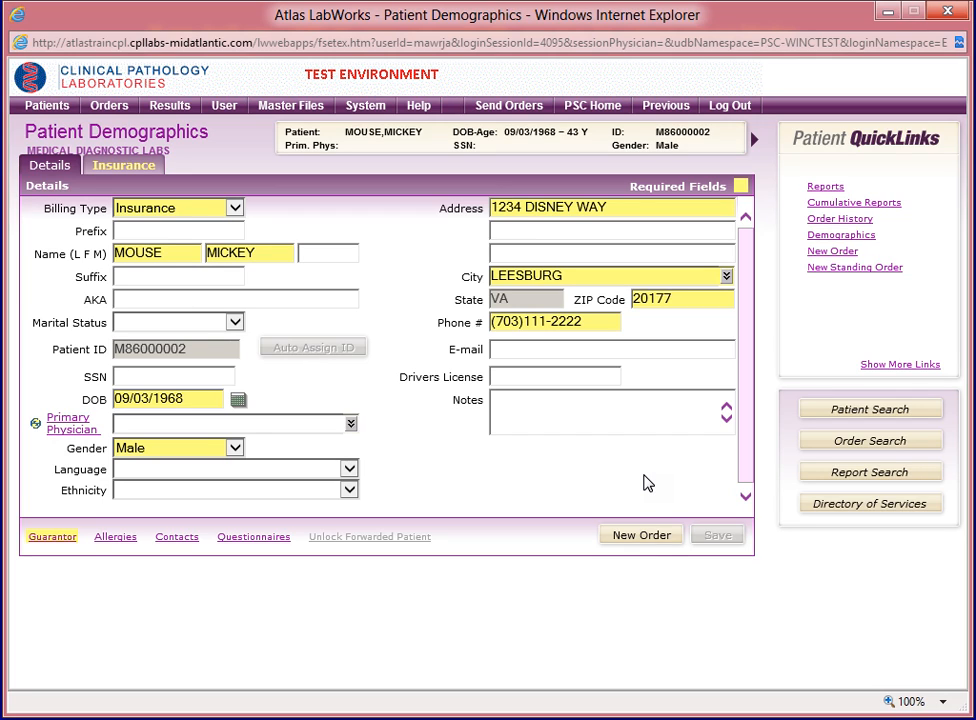
- Start a new order for the open patient and choose the listed physician as the ordering physician
{"action": "left_click", "coordinate": [645, 538]}
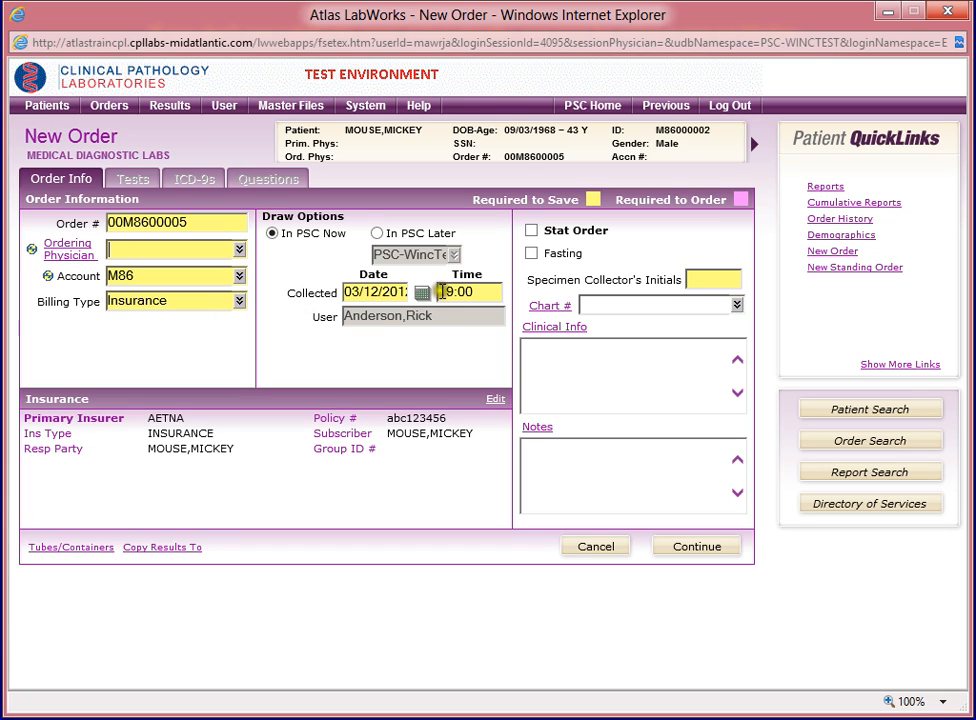
{"action": "left_click", "coordinate": [240, 251]}
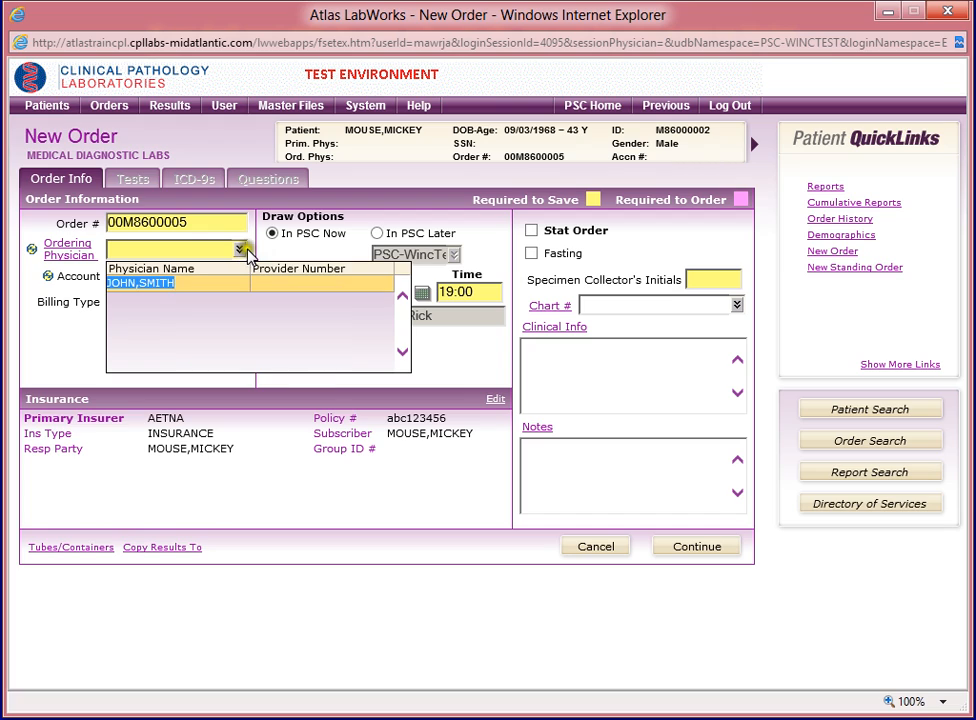
{"action": "left_click", "coordinate": [160, 290]}
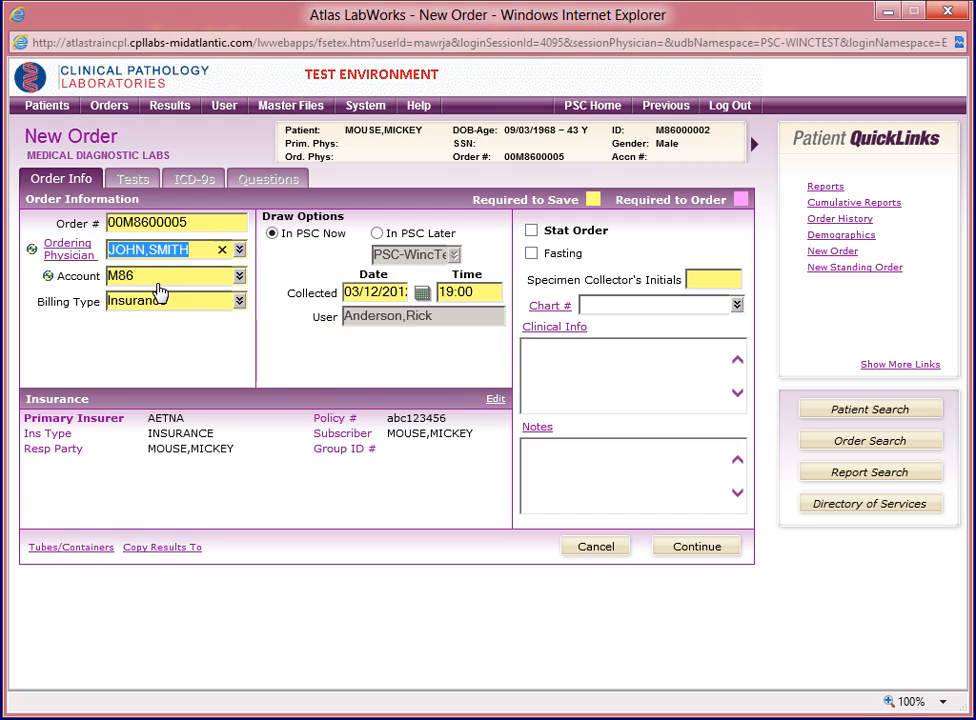
- Enter the specimen collector's initials in the order information and continue to test selection
{"action": "left_click", "coordinate": [706, 282]}
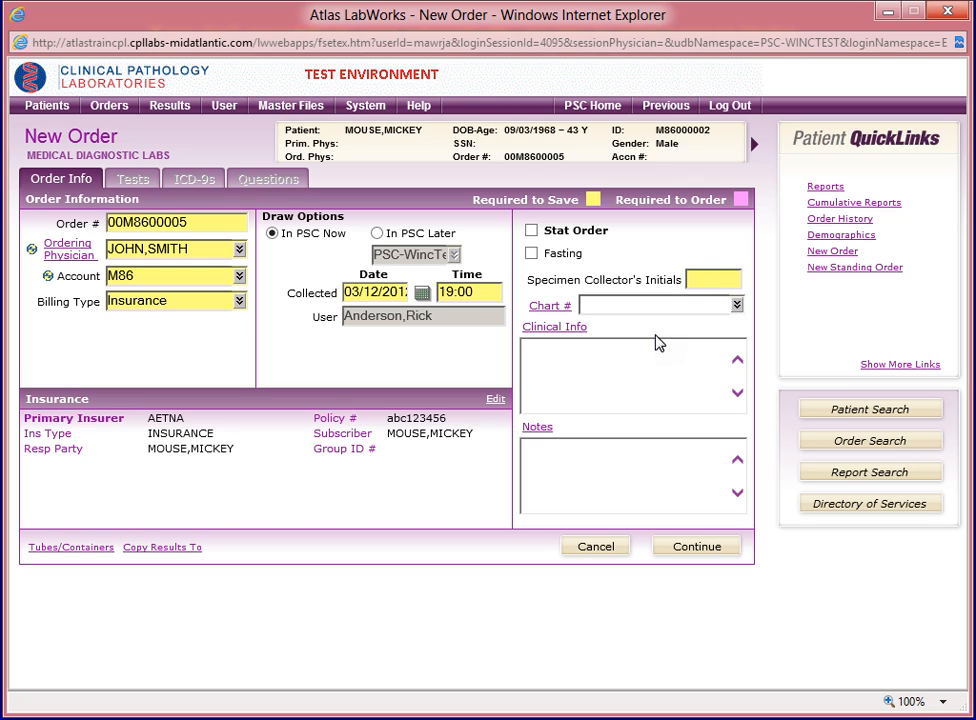
{"action": "type", "text": "RJA"}
{"action": "left_click", "coordinate": [584, 375]}
{"action": "left_click", "coordinate": [697, 552]}
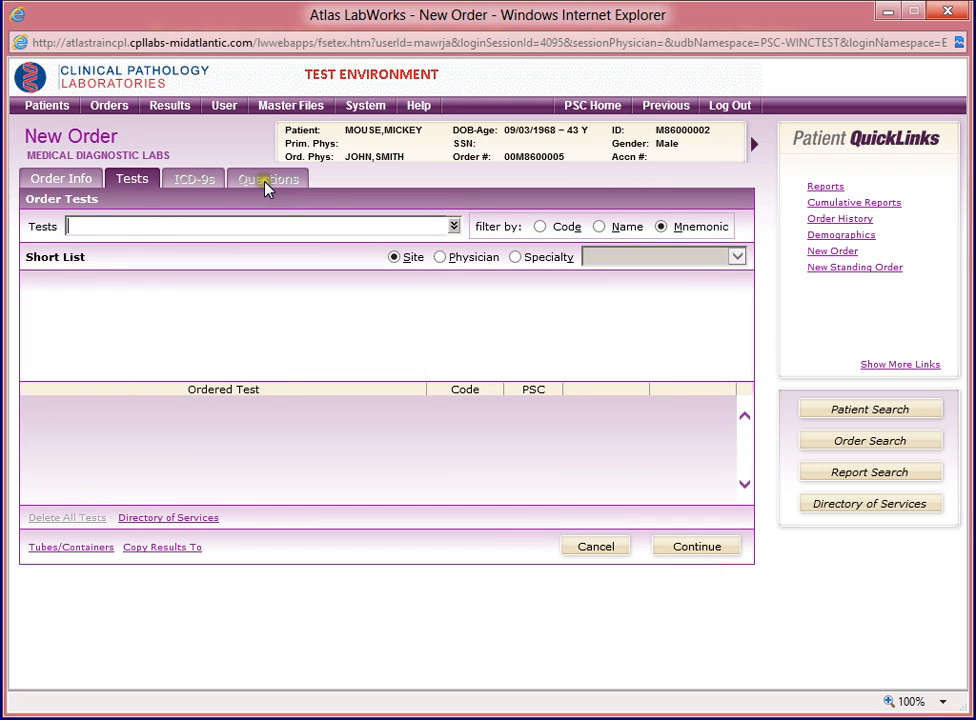
- Add the Complete Blood Count test to the order by looking up mnemonic 301
{"action": "left_click", "coordinate": [118, 228]}
{"action": "left_click", "coordinate": [539, 228]}
{"action": "left_click", "coordinate": [600, 228]}
{"action": "left_click", "coordinate": [661, 228]}
{"action": "left_click", "coordinate": [91, 226]}
{"action": "left_click", "coordinate": [107, 200]}
{"action": "left_click", "coordinate": [115, 235]}
{"action": "type", "text": "301"}
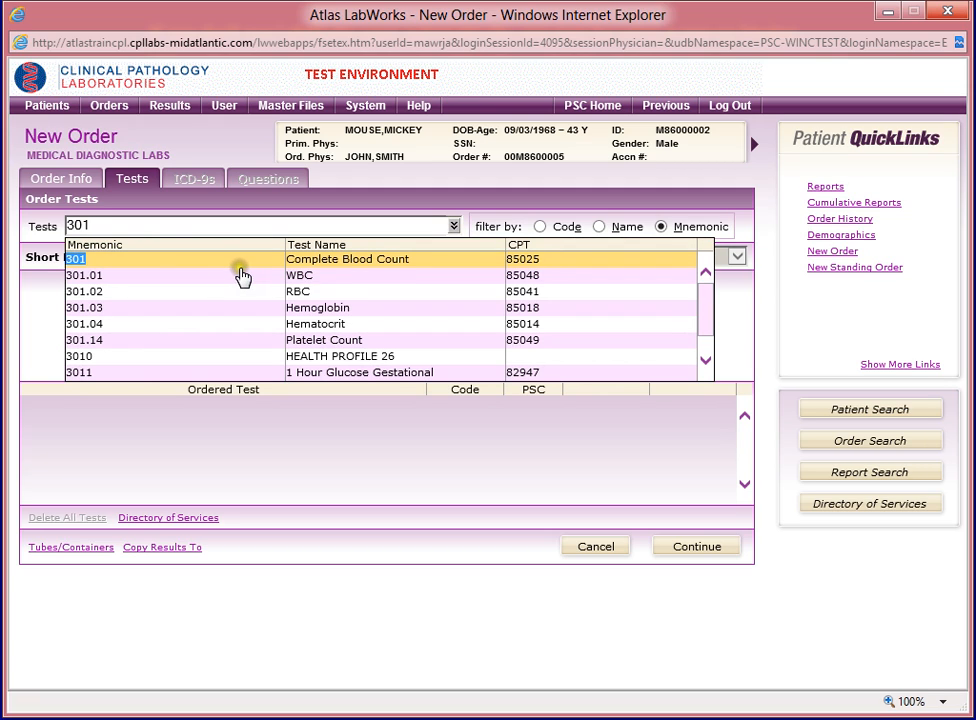
{"action": "left_click", "coordinate": [343, 262]}
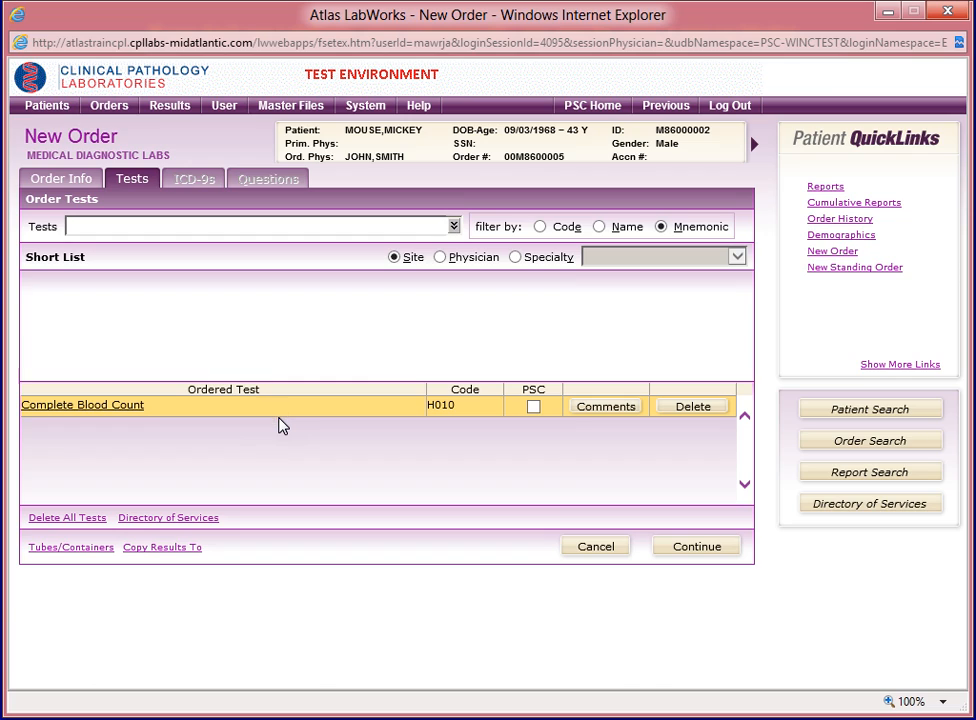
- Add the Lipid Panel test to the order by searching test names for LIPID
{"action": "left_click", "coordinate": [600, 227]}
{"action": "type", "text": "LIPID"}
{"action": "key", "text": "Return"}
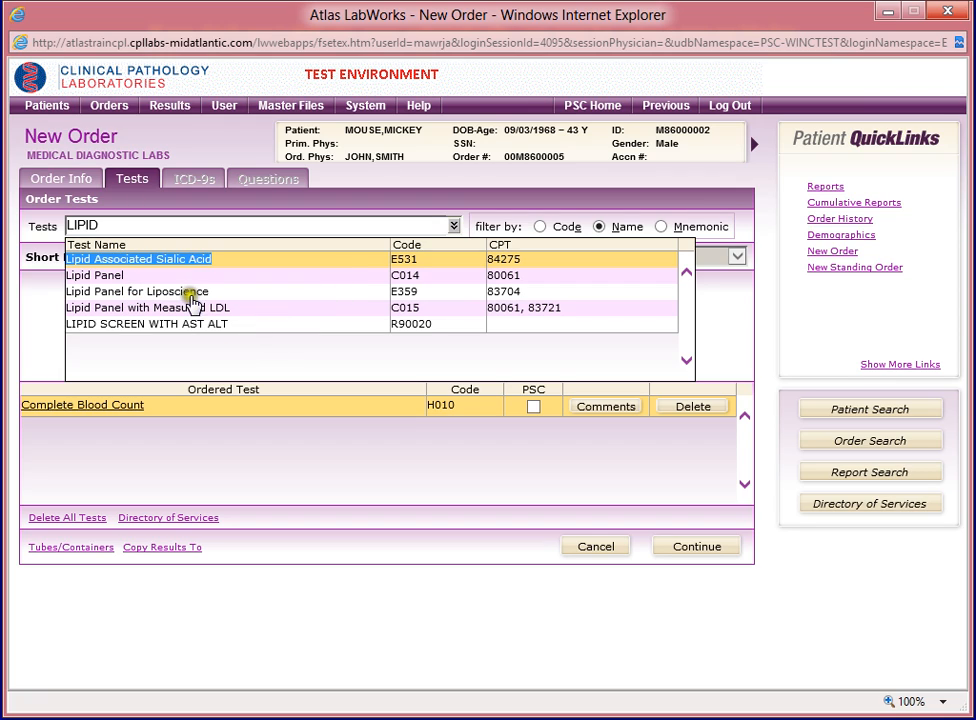
{"action": "left_click", "coordinate": [117, 282]}
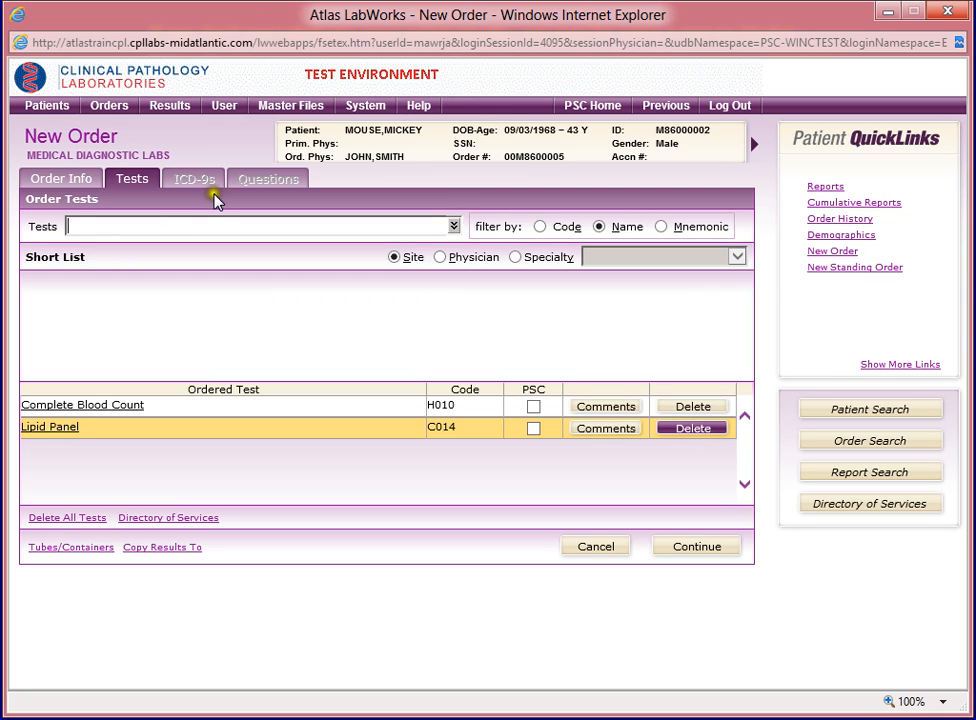
- Open the Directory of Services from the order and look up the Lipid Panel by name with LIPID
{"action": "left_click", "coordinate": [173, 225]}
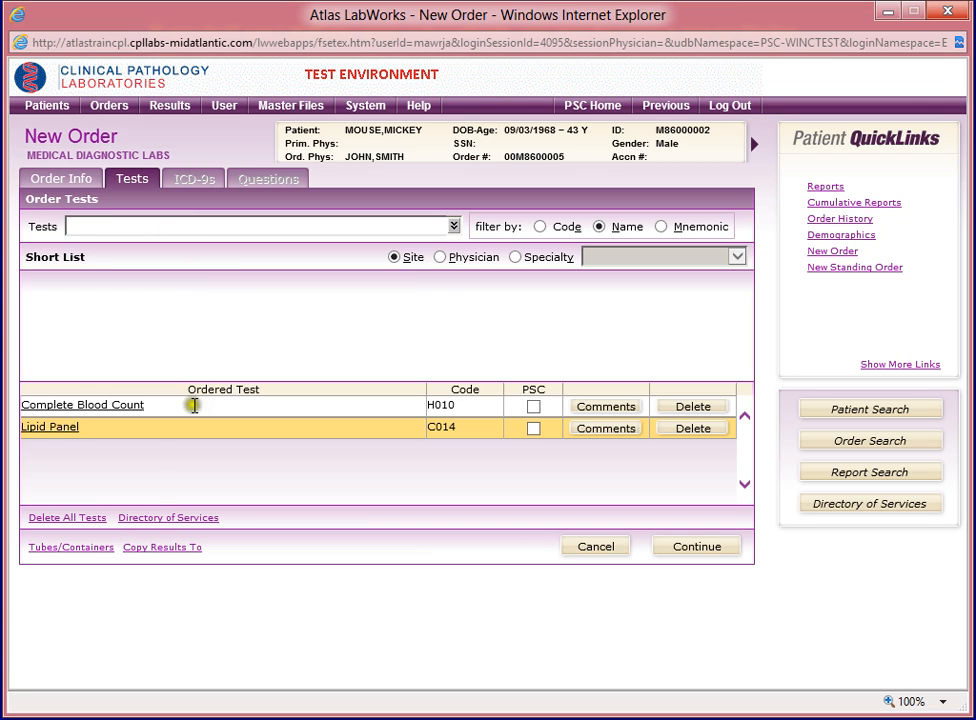
{"action": "left_click", "coordinate": [152, 519]}
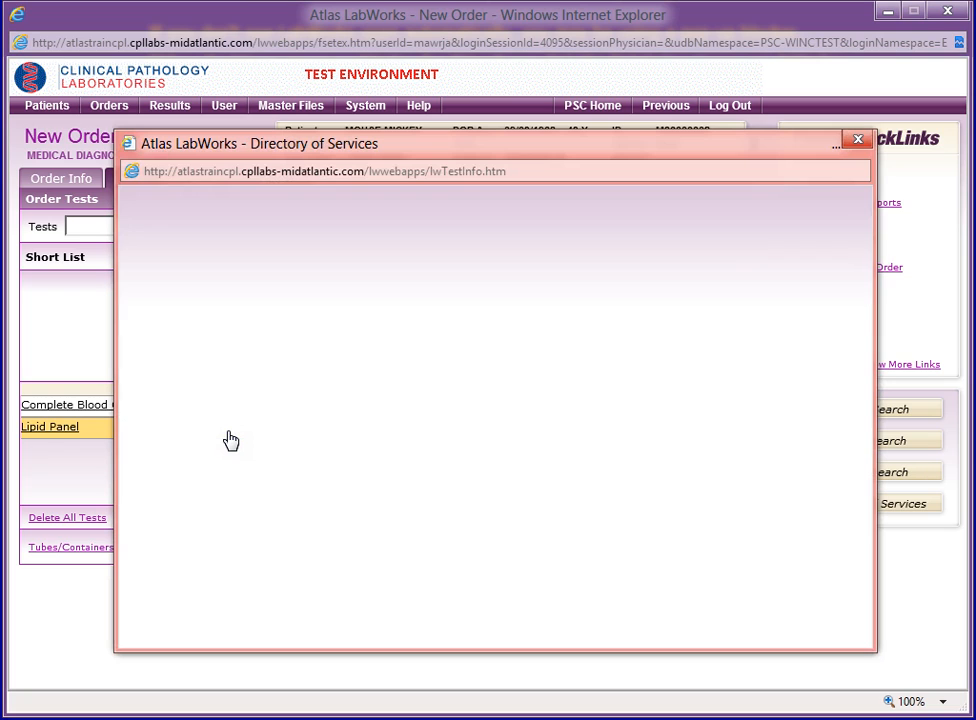
{"action": "left_click", "coordinate": [244, 410]}
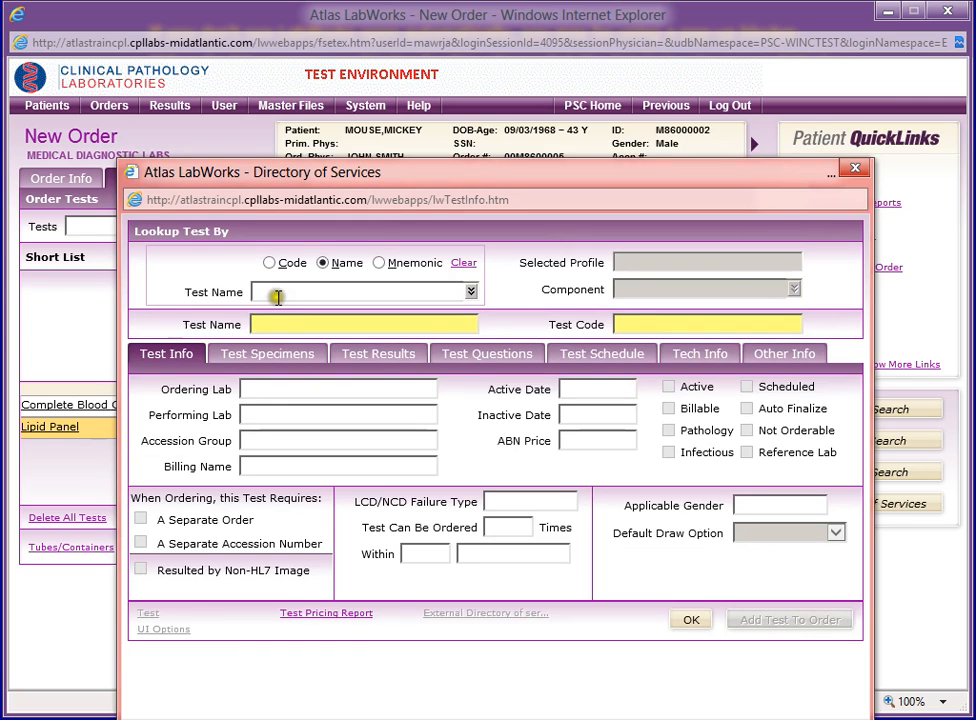
{"action": "left_click", "coordinate": [278, 293]}
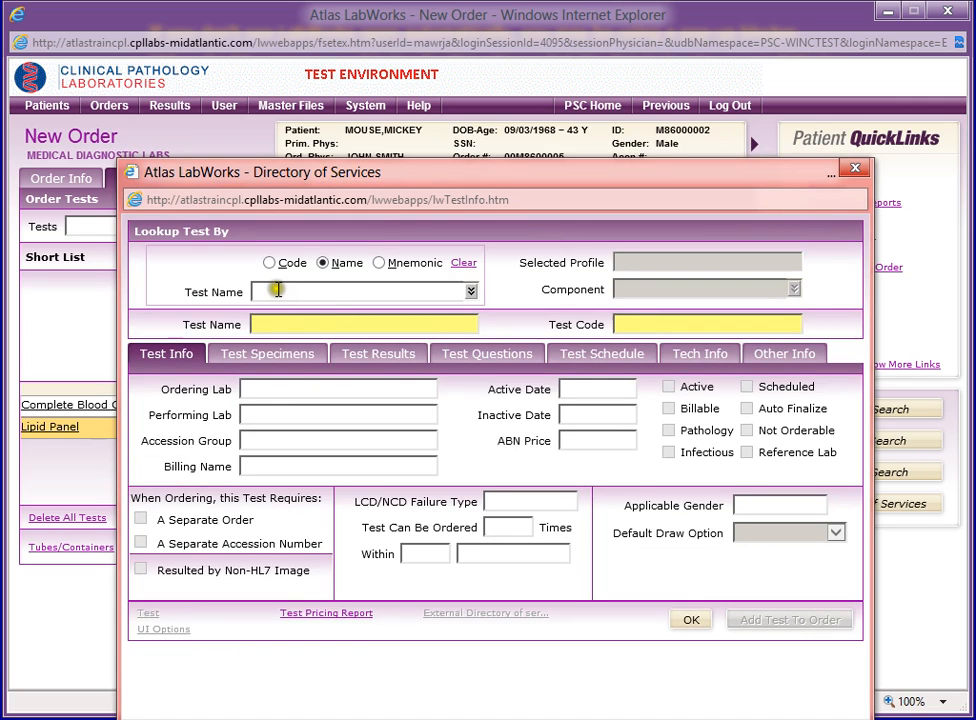
{"action": "left_click", "coordinate": [340, 265]}
{"action": "left_click", "coordinate": [328, 293]}
{"action": "type", "text": "LIPID"}
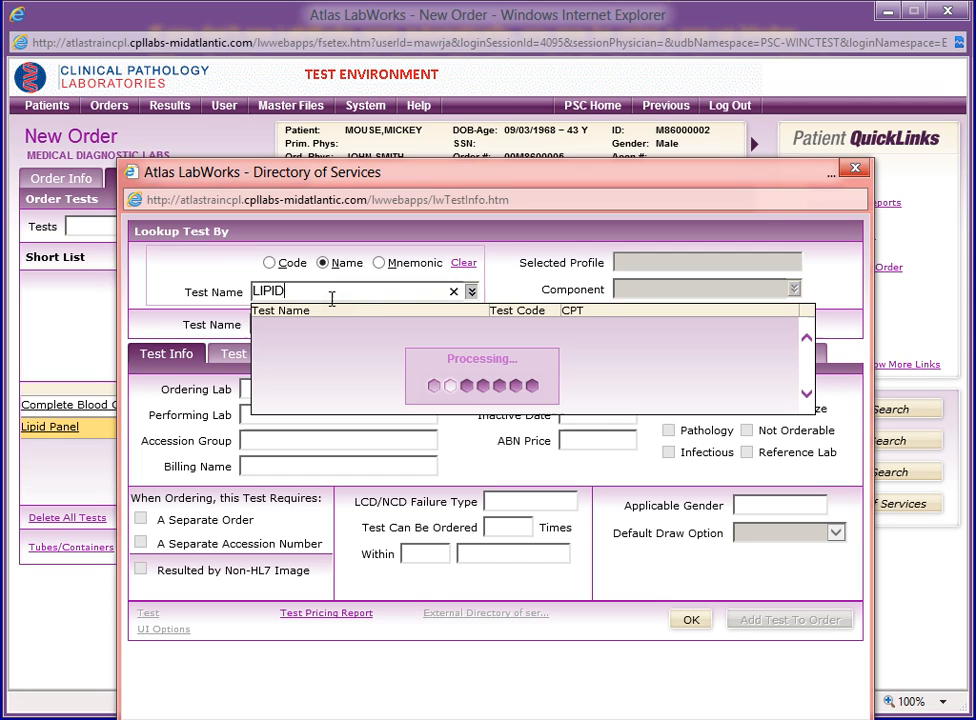
- Review the Lipid Panel's results, questions, schedule, technical and other information, and close the directory without adding the test
{"action": "left_click", "coordinate": [375, 357]}
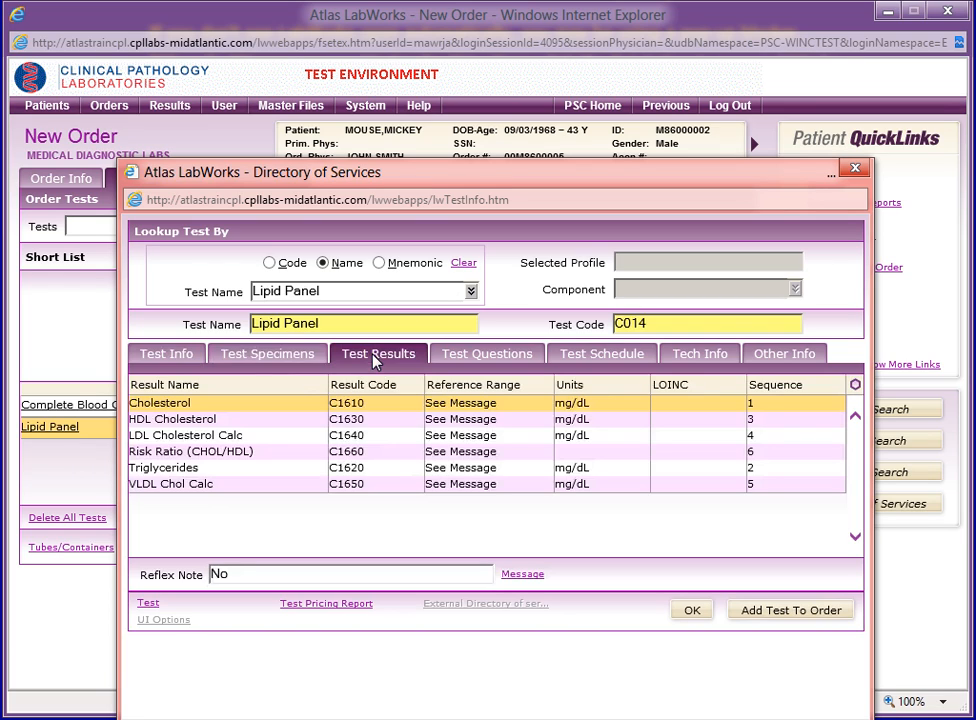
{"action": "left_click", "coordinate": [474, 355]}
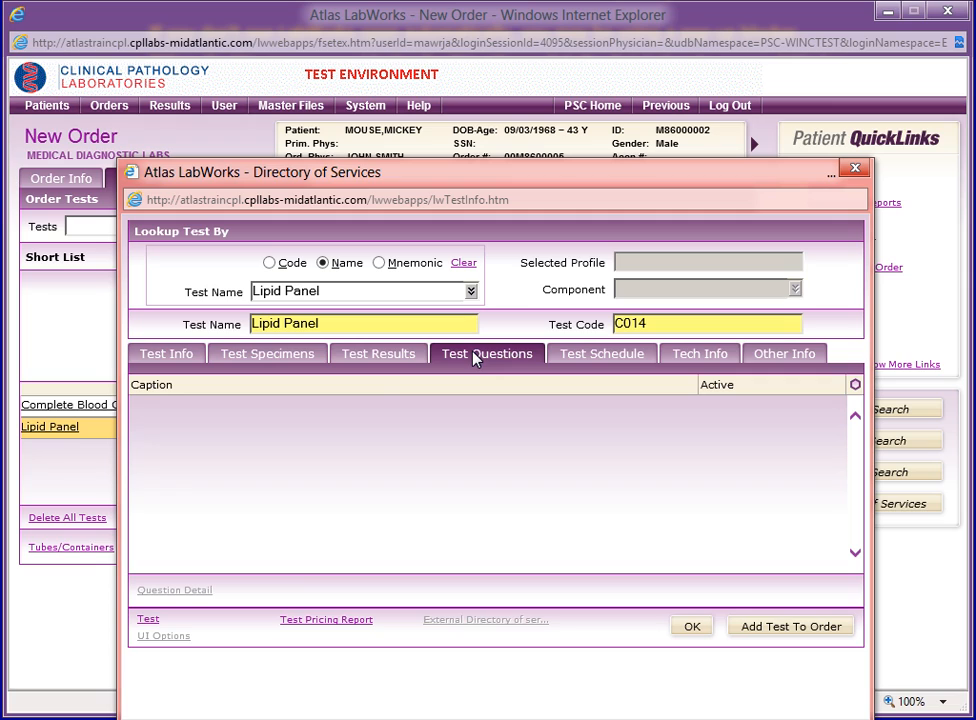
{"action": "left_click", "coordinate": [585, 358]}
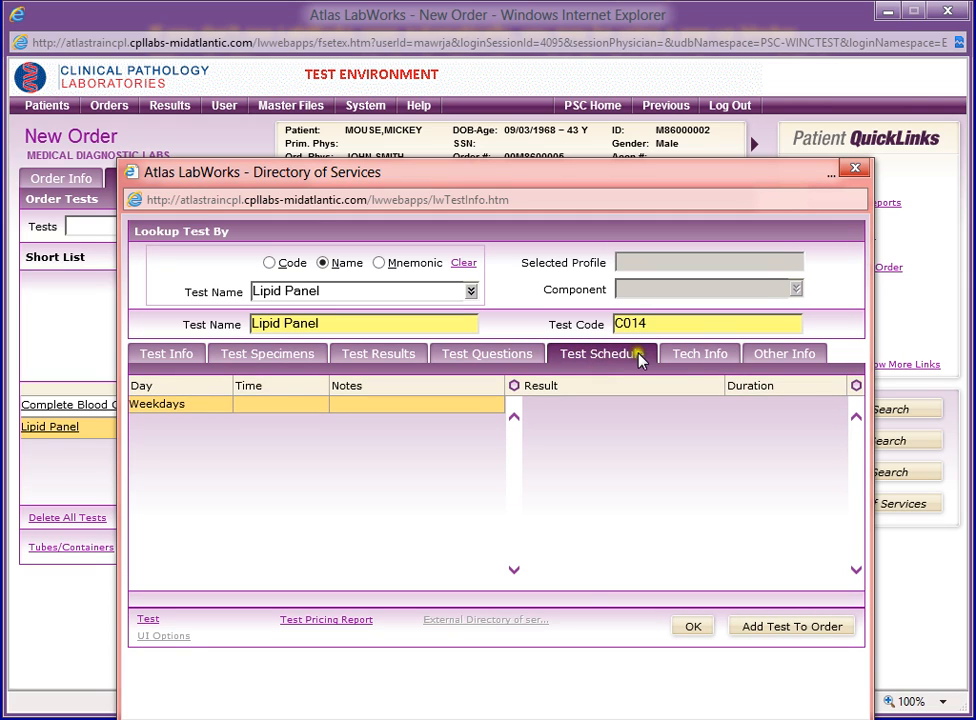
{"action": "left_click", "coordinate": [697, 358]}
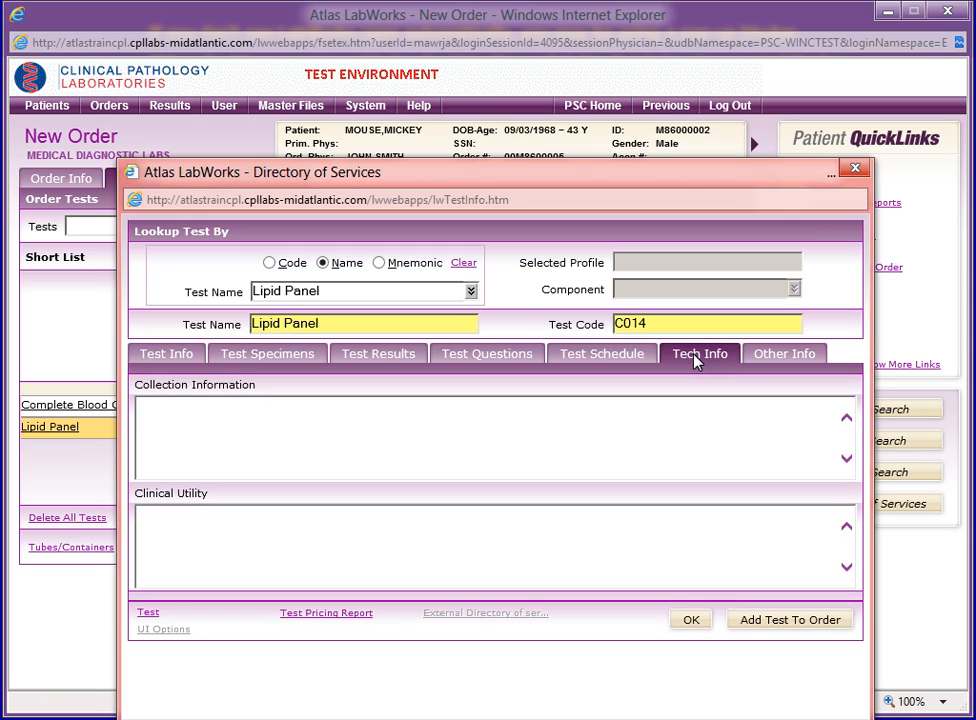
{"action": "left_click", "coordinate": [800, 358]}
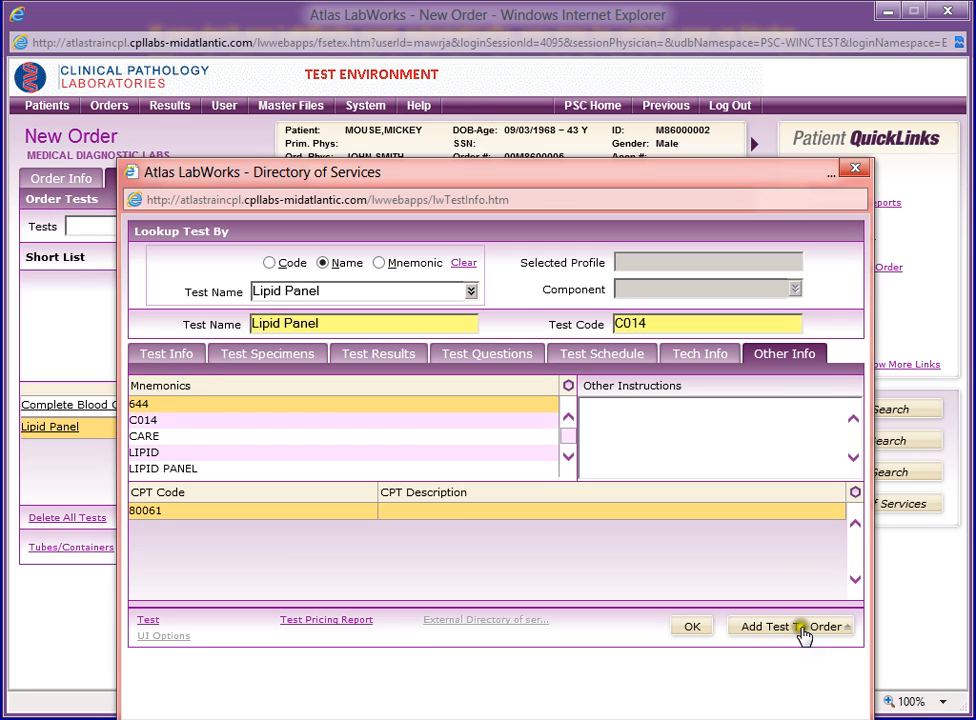
{"action": "left_click", "coordinate": [690, 630]}
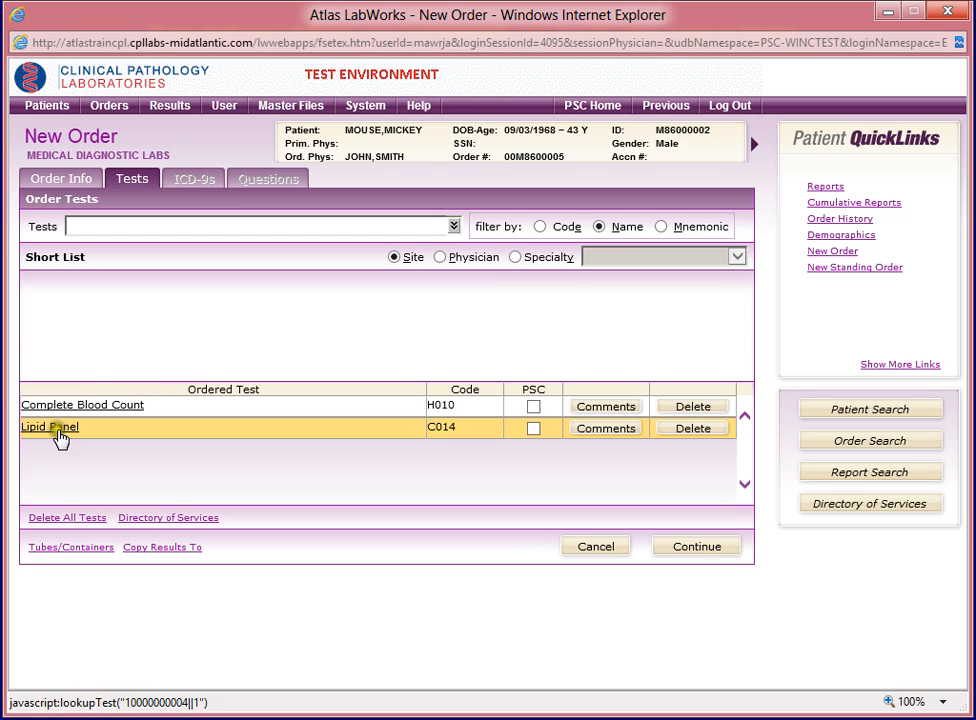
- Go on to the diagnosis codes and apply ICD-9 code 401.0, Malignant Hypertension, to both ordered tests
{"action": "left_click", "coordinate": [686, 549]}
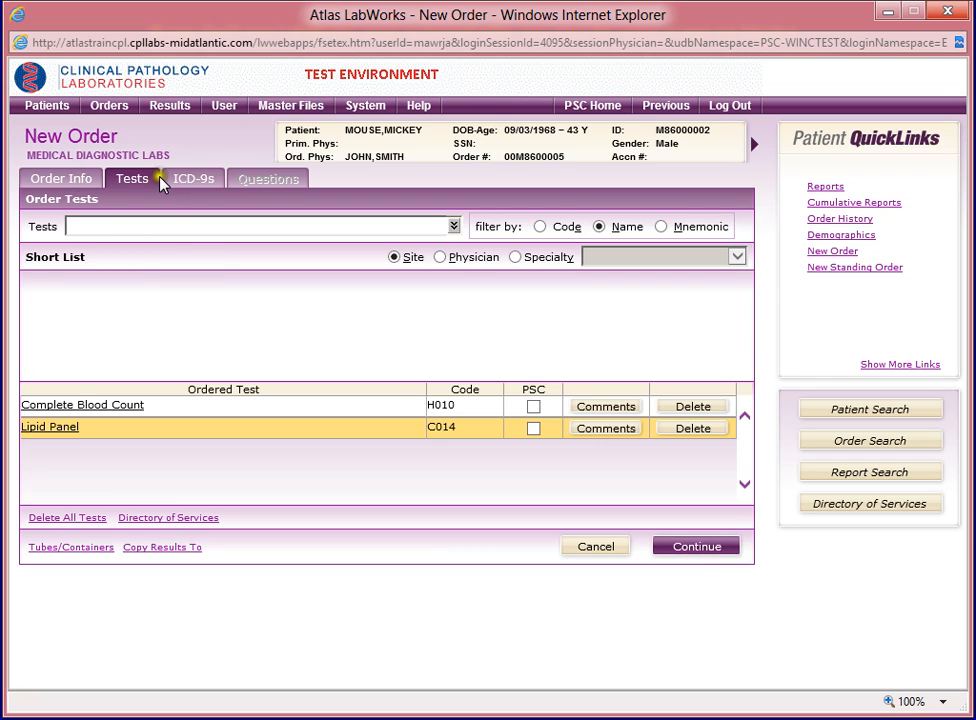
{"action": "left_click", "coordinate": [193, 181]}
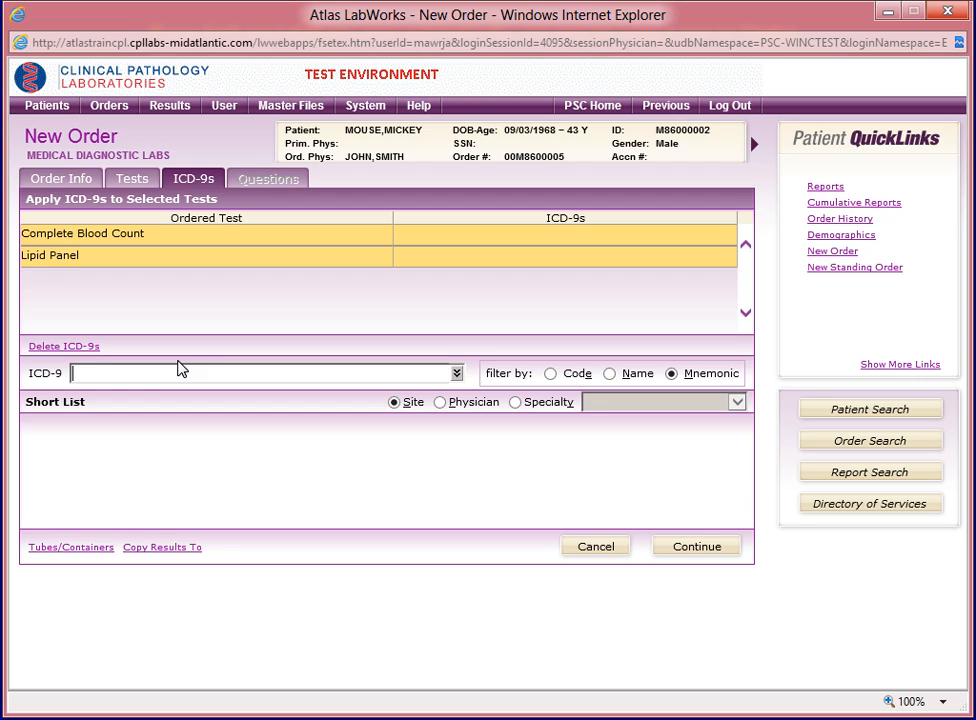
{"action": "type", "text": "401"}
{"action": "key", "text": "Return"}
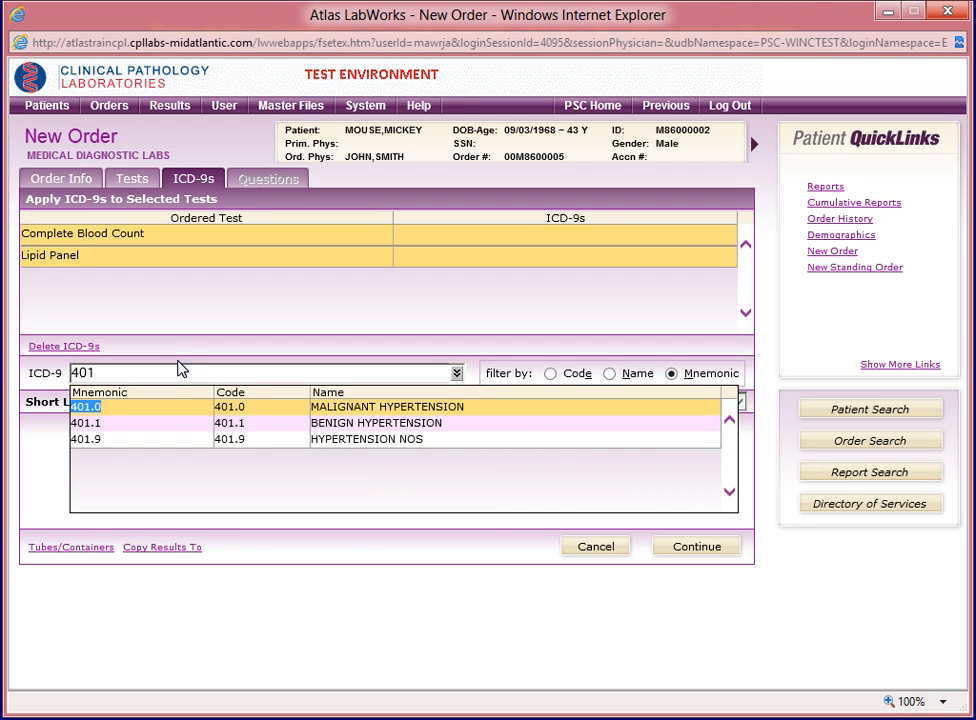
{"action": "left_click", "coordinate": [110, 414]}
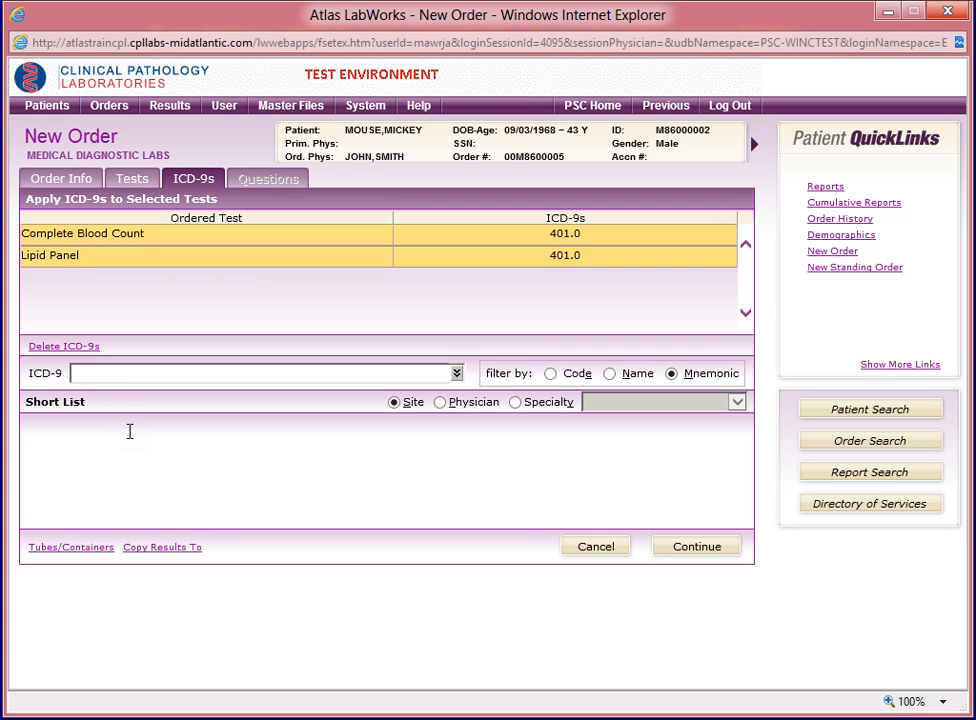
- Apply ICD-9 code 272.2, Mixed Hyperlipidemia, to both ordered tests and submit the order
{"action": "type", "text": "272"}
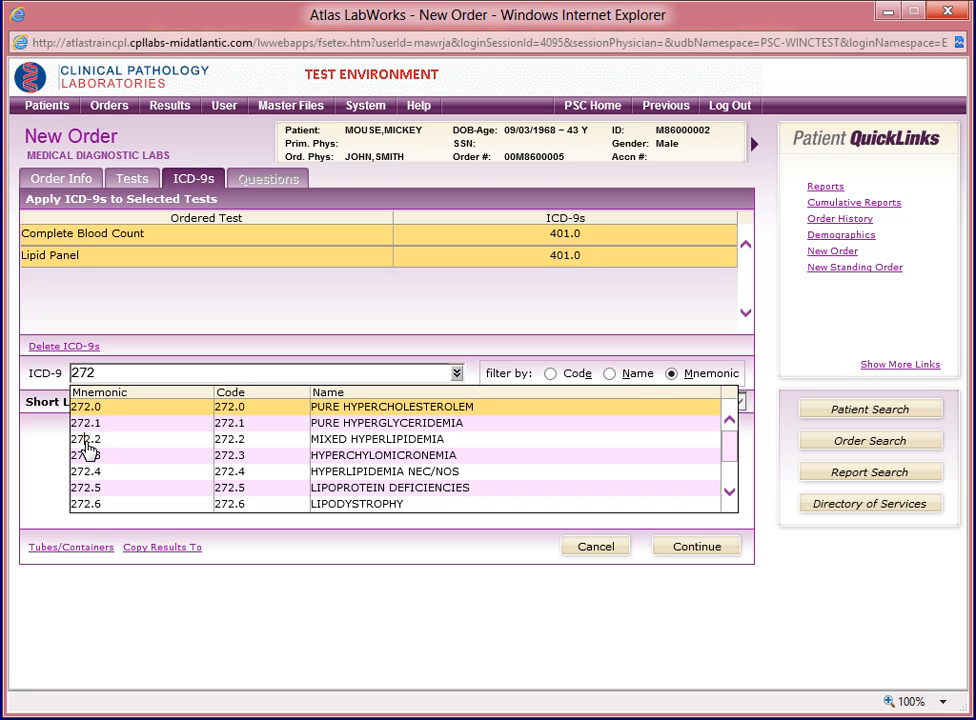
{"action": "left_click", "coordinate": [82, 440]}
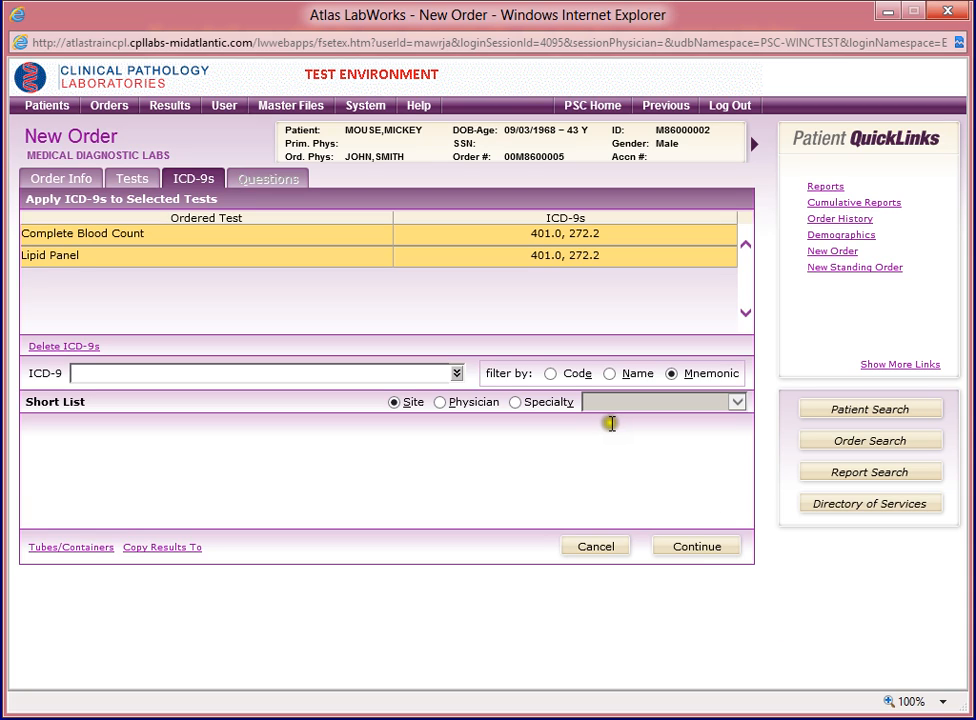
{"action": "left_click", "coordinate": [698, 549]}
{"action": "left_click", "coordinate": [690, 547]}
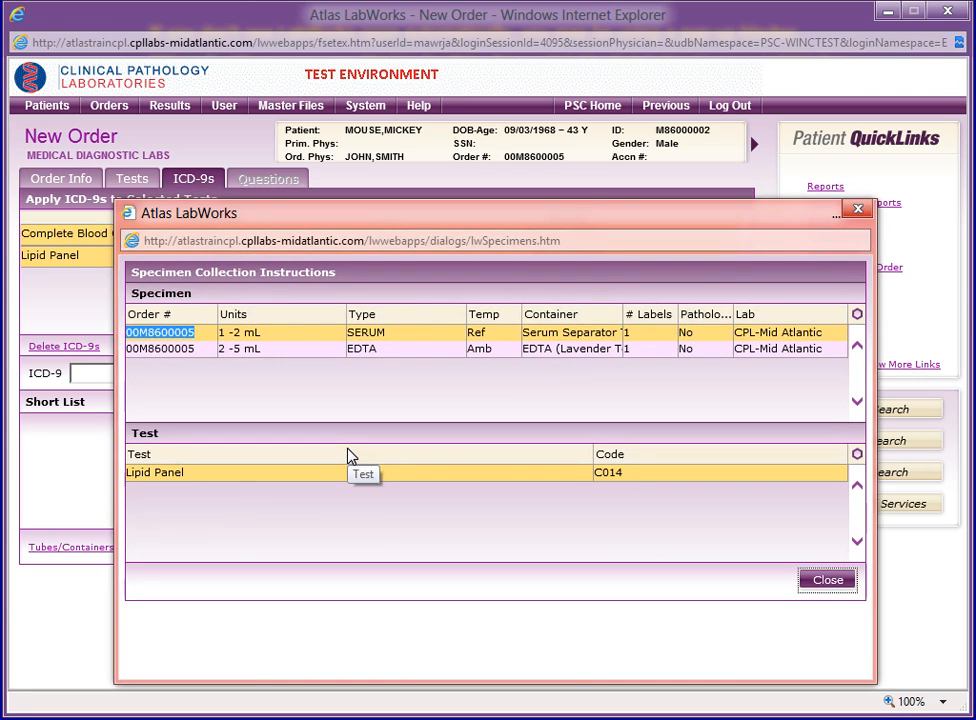
- Close the specimen collection instructions, and display and close the specimen labels report
{"action": "left_click", "coordinate": [348, 447]}
{"action": "left_click", "coordinate": [828, 581]}
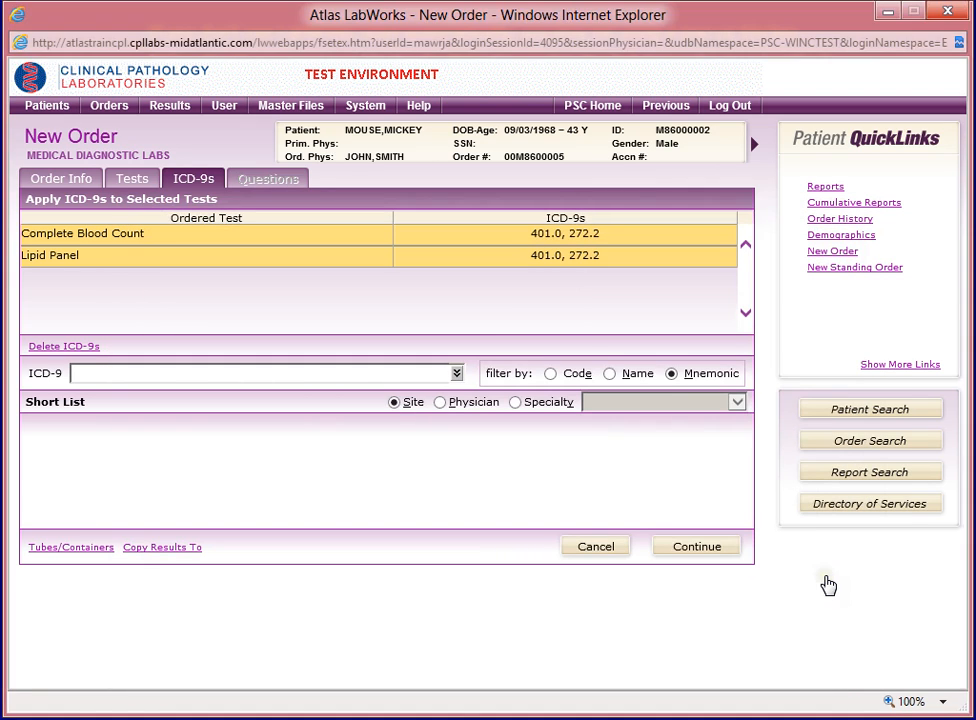
{"action": "left_click", "coordinate": [821, 580]}
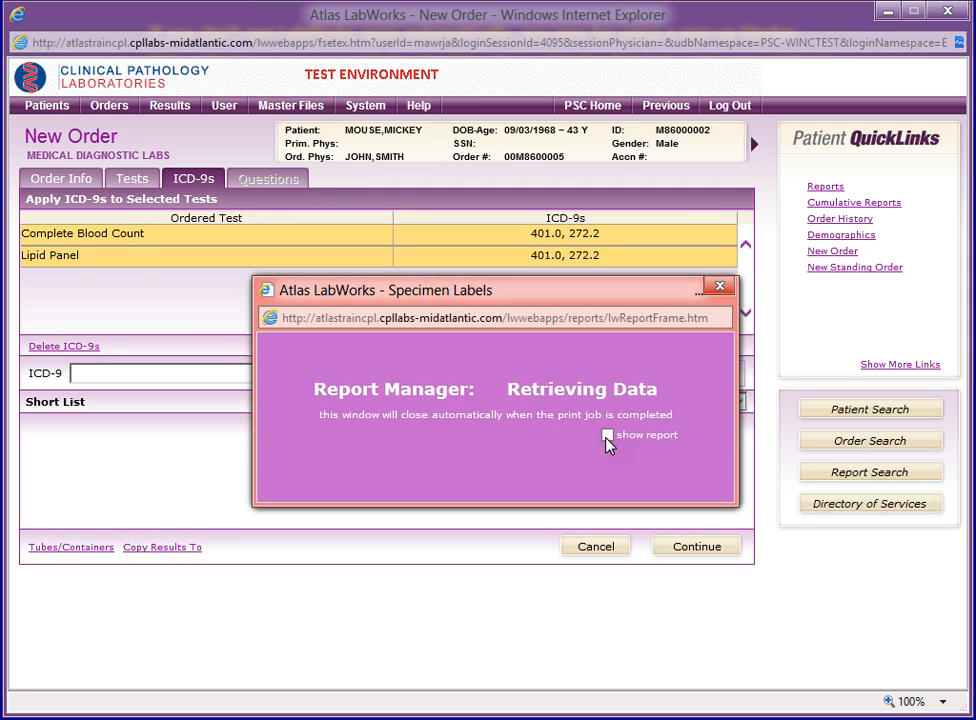
{"action": "left_click", "coordinate": [607, 437]}
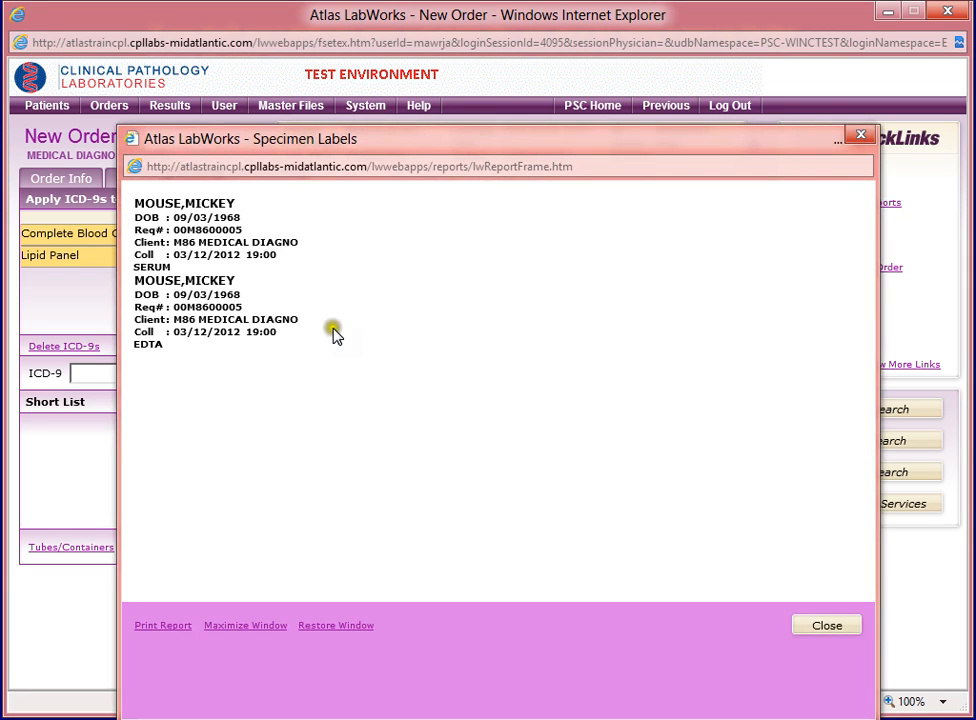
{"action": "left_click", "coordinate": [831, 631]}
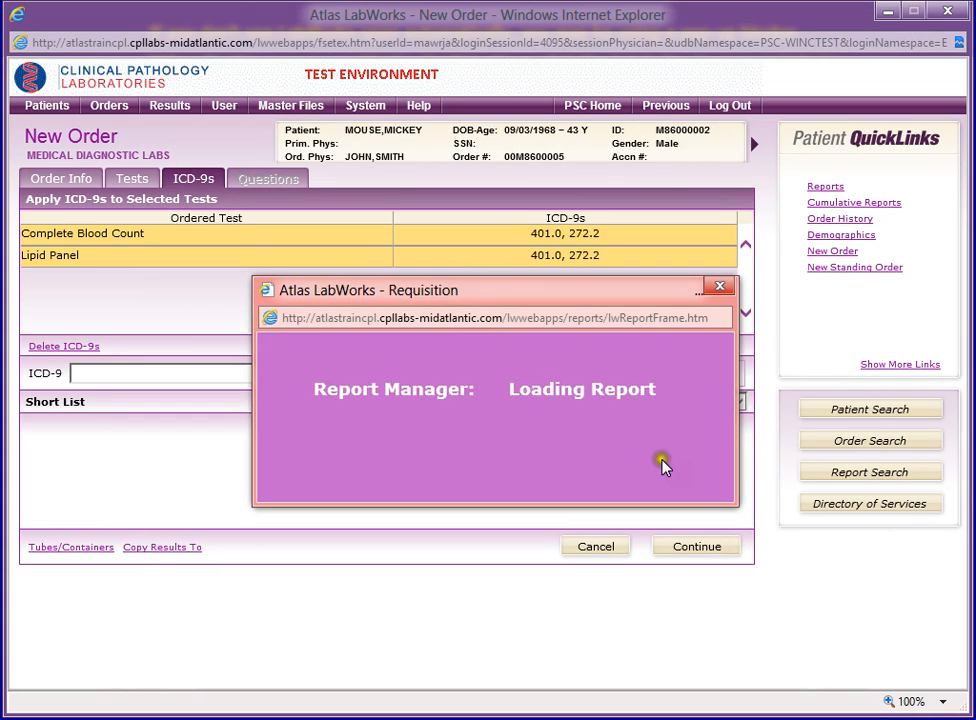
- Display the order's requisition report, read it through to the end, and close it
{"action": "left_click", "coordinate": [607, 436]}
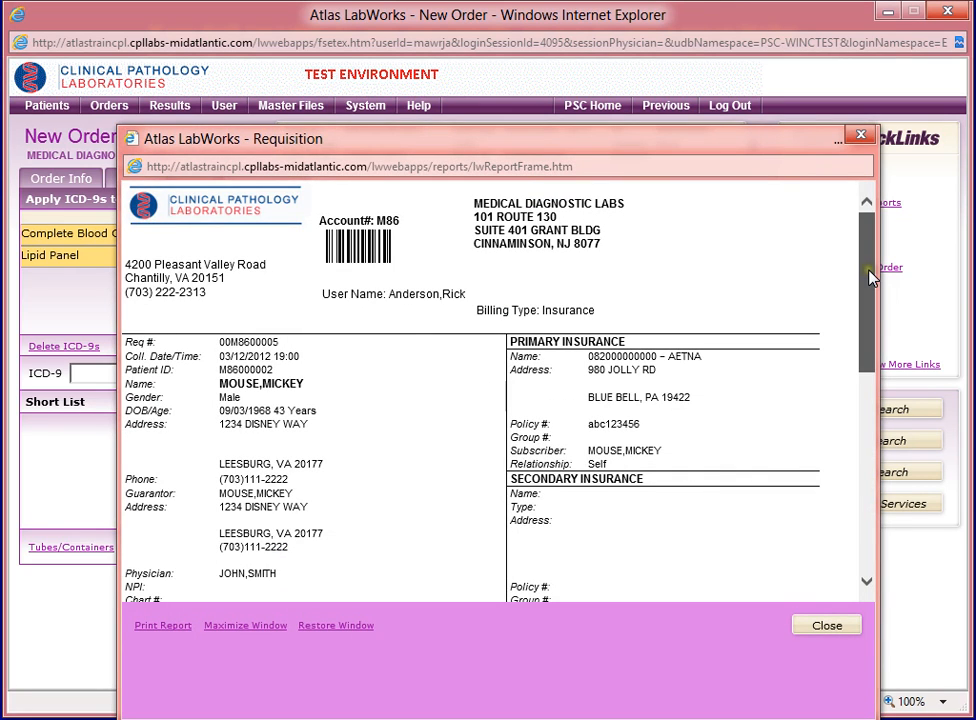
{"action": "mouse_move", "coordinate": [866, 273]}
{"action": "left_mouse_down"}
{"action": "mouse_move", "coordinate": [869, 290]}
{"action": "mouse_move", "coordinate": [869, 273]}
{"action": "left_mouse_up"}
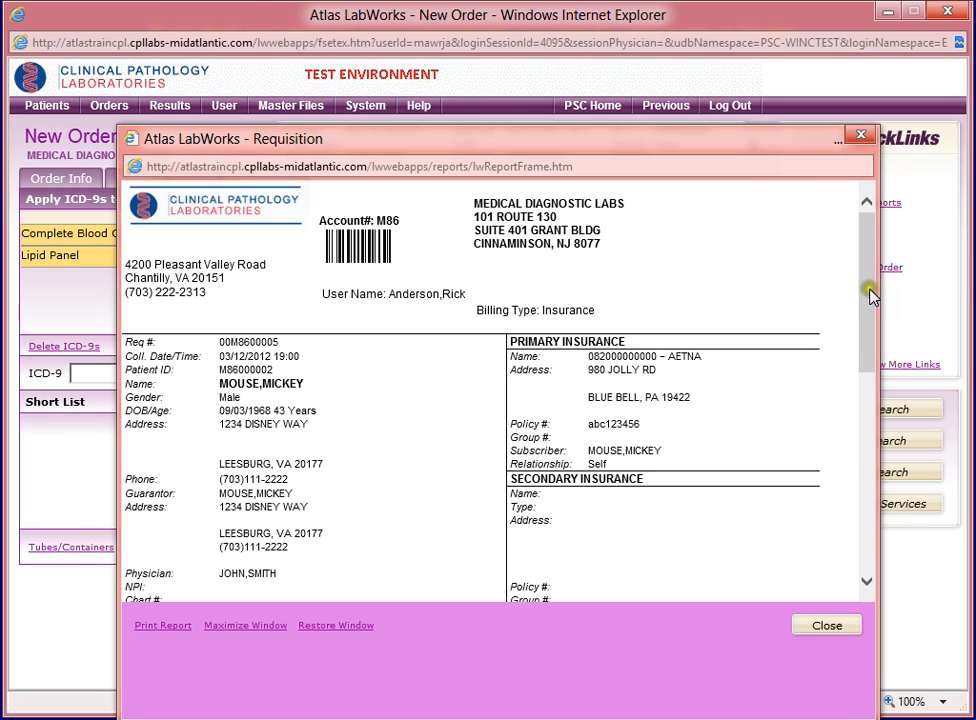
{"action": "left_click_drag", "start_coordinate": [872, 296], "coordinate": [874, 327]}
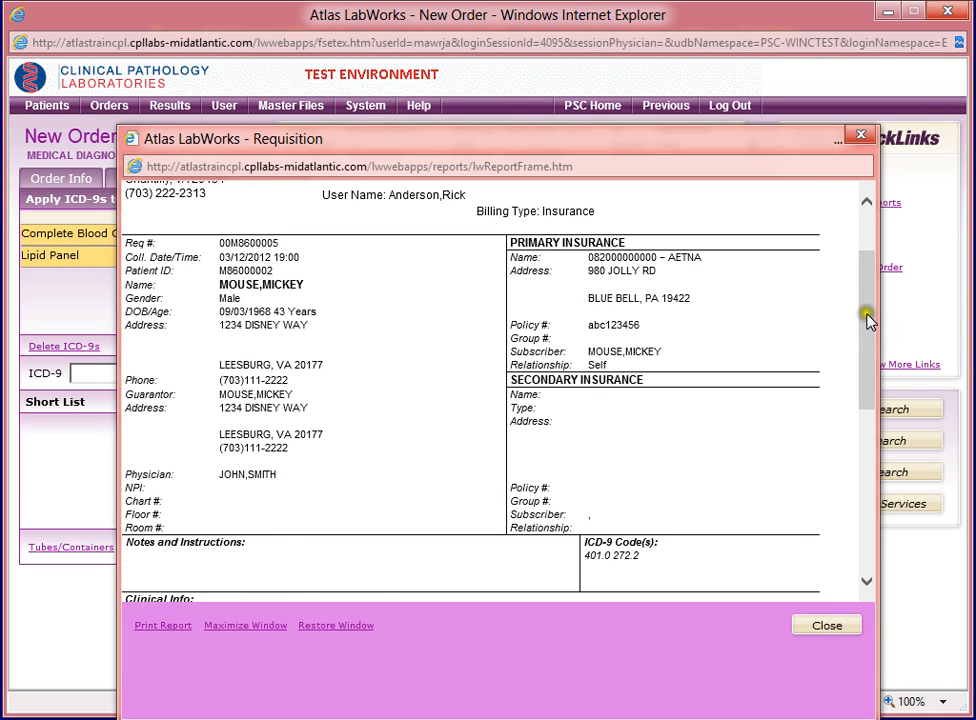
{"action": "left_click_drag", "start_coordinate": [872, 333], "coordinate": [865, 392]}
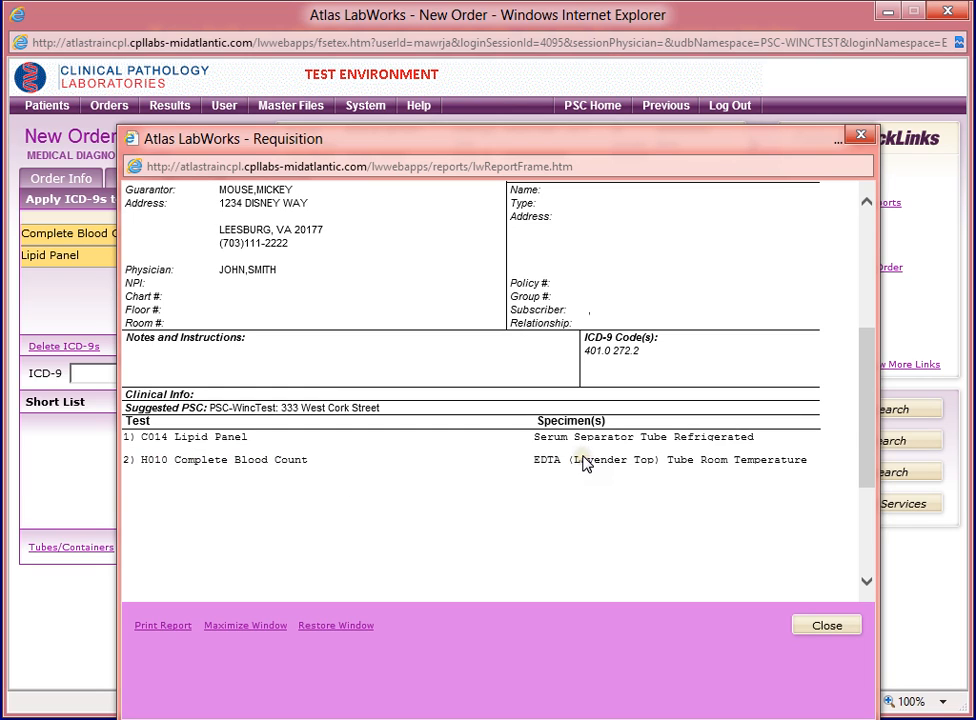
{"action": "left_click_drag", "start_coordinate": [861, 447], "coordinate": [862, 556]}
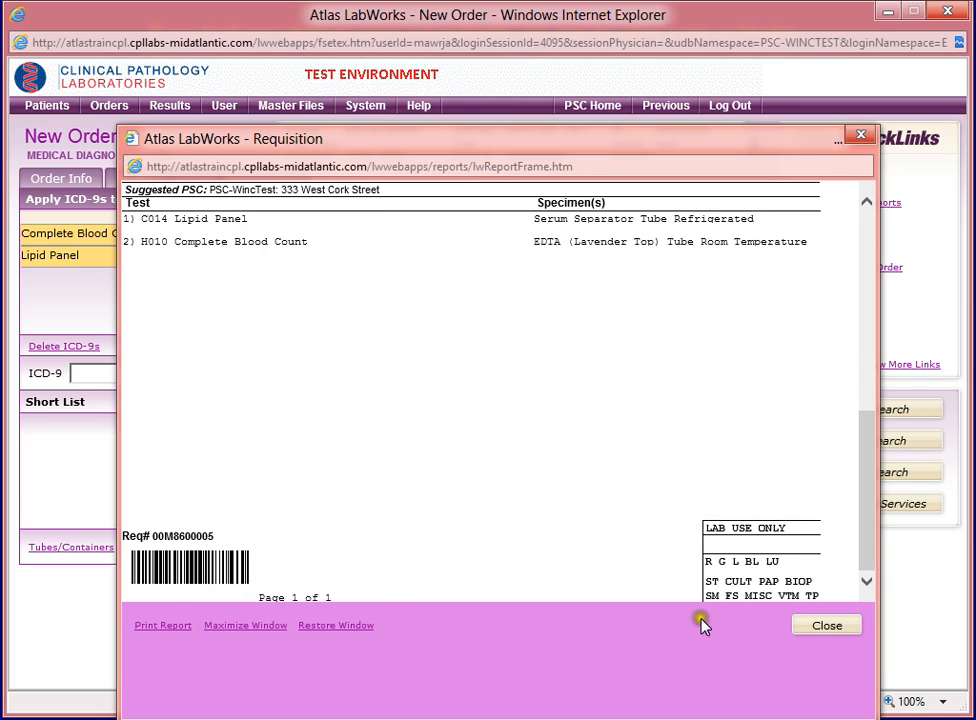
{"action": "left_click", "coordinate": [828, 627]}
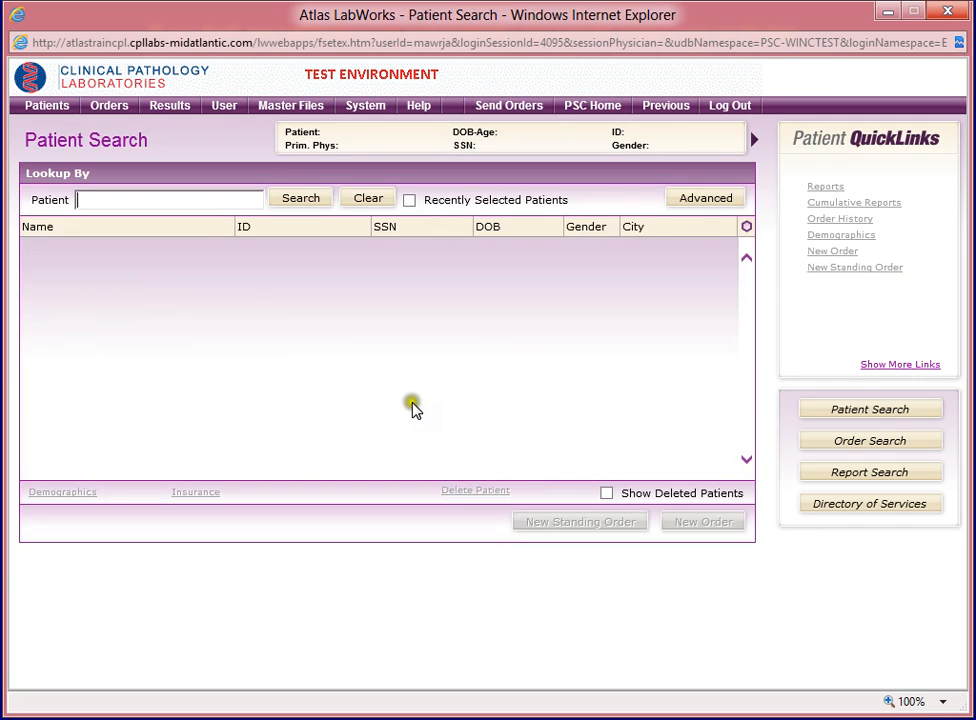
- Leave the patient search and return to the PSC home page for check-in
{"action": "left_click", "coordinate": [130, 192]}
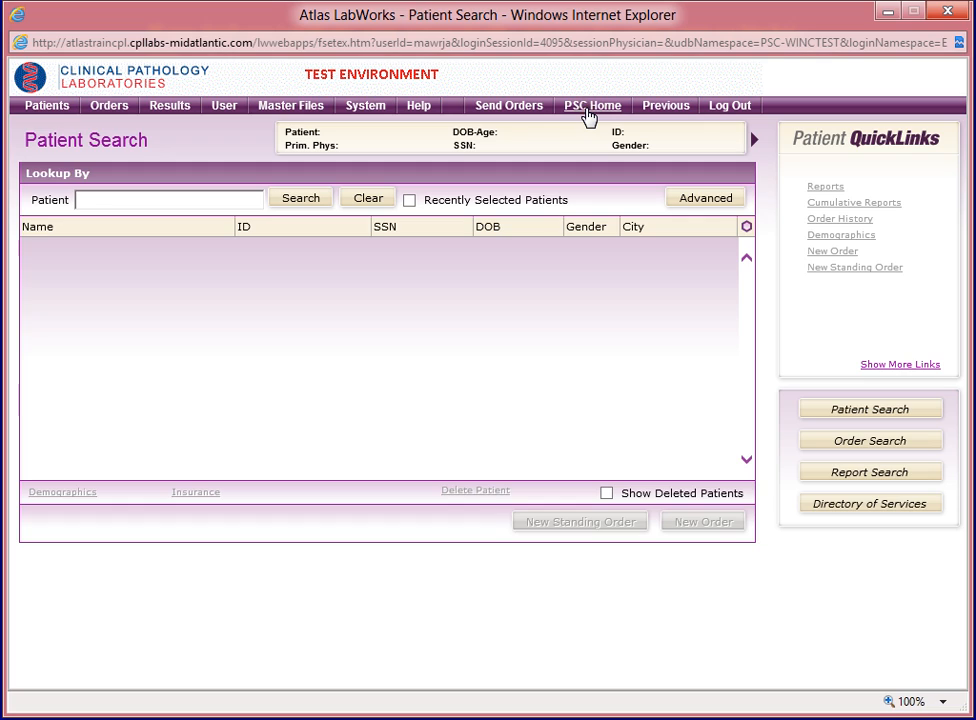
{"action": "left_click", "coordinate": [586, 113]}
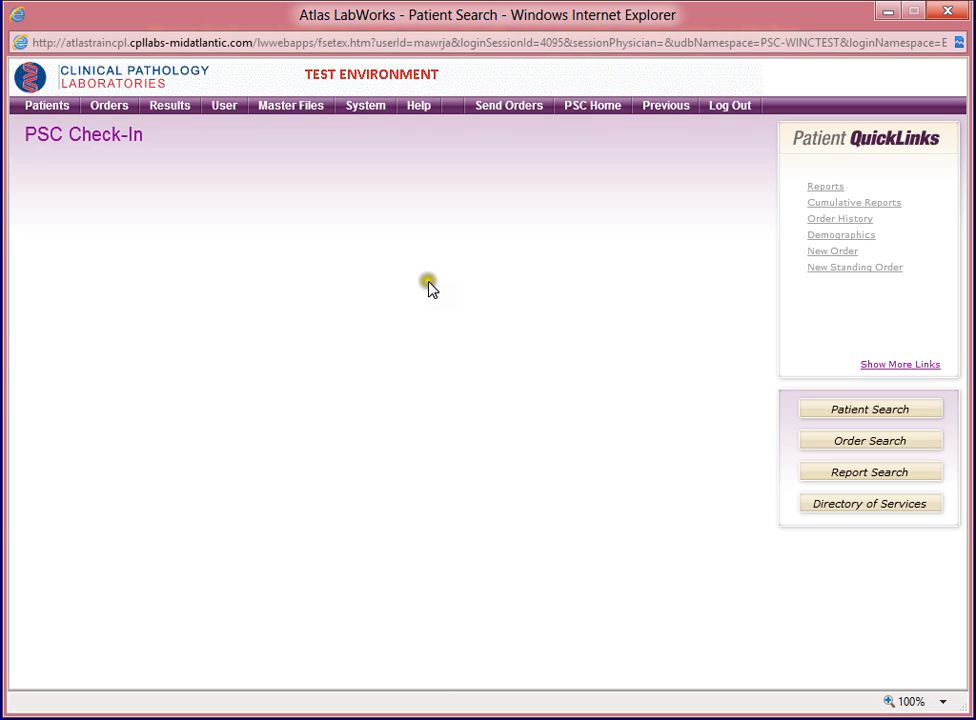